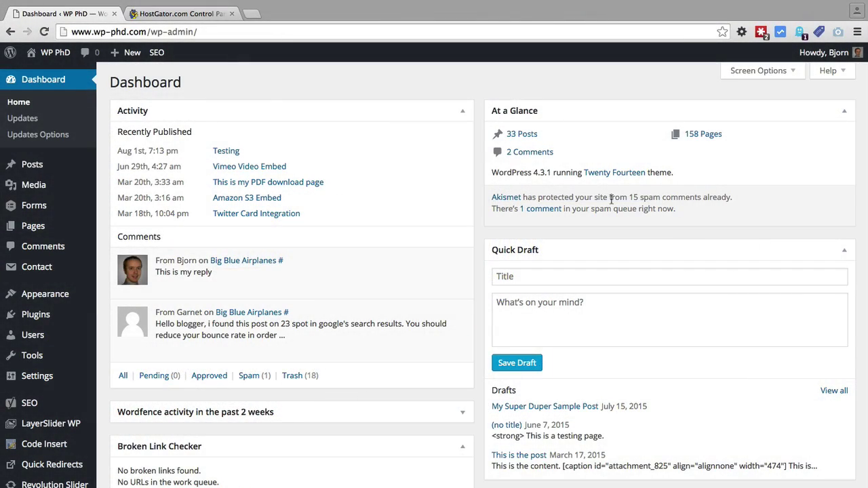
Search the plugin directory for 'wpsmushit', then install and activate WP Smush 2.1.2.
{"action": "mouse_move", "coordinate": [27, 319]}
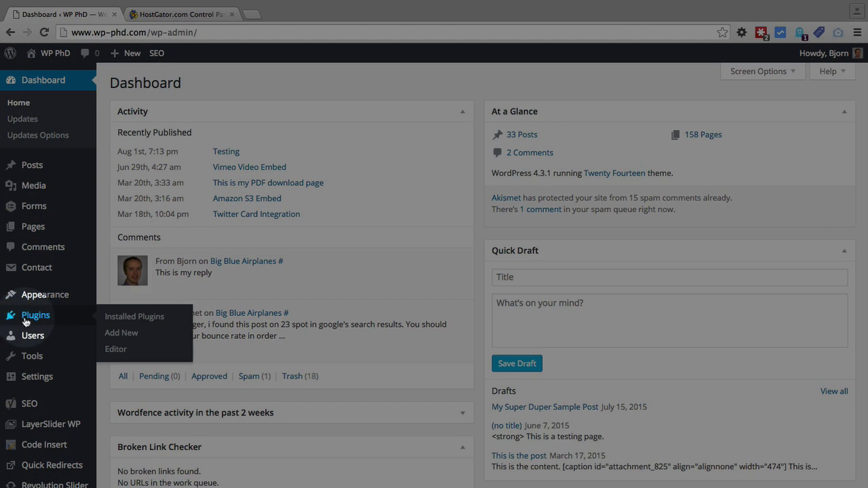
{"action": "left_click", "coordinate": [115, 336]}
{"action": "left_click", "coordinate": [685, 118]}
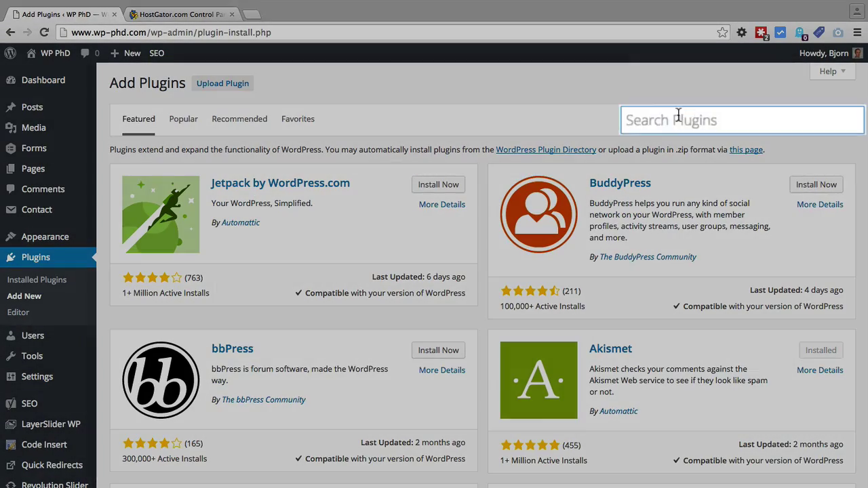
{"action": "type", "text": "wpsmu"}
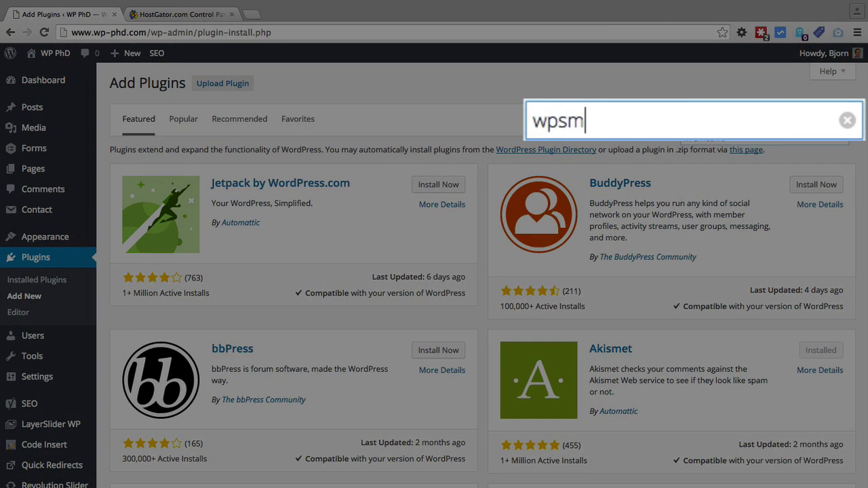
{"action": "type", "text": "shit"}
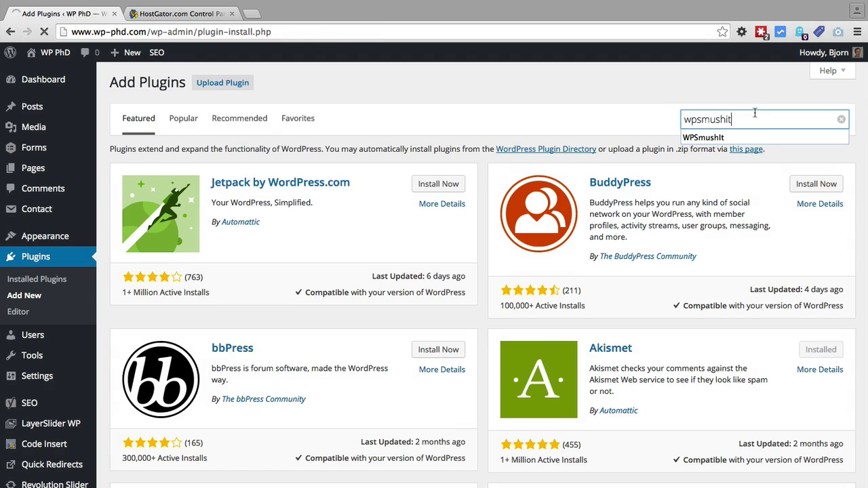
{"action": "key", "text": "Return"}
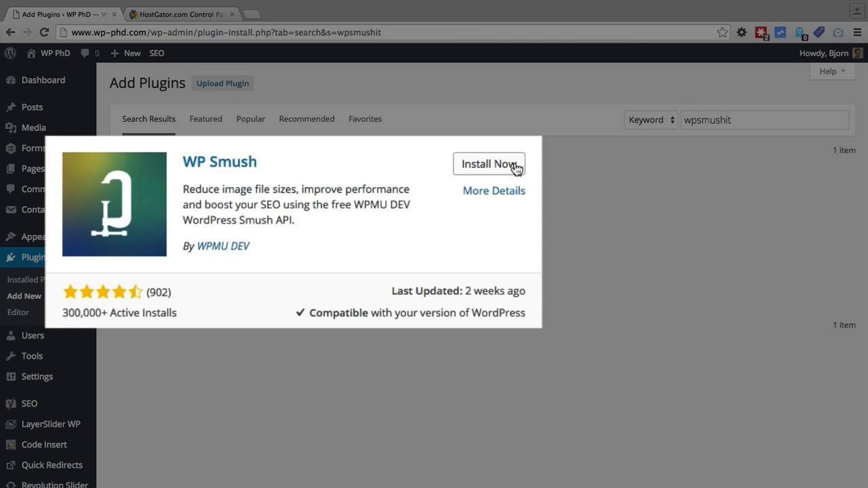
{"action": "left_click", "coordinate": [488, 164]}
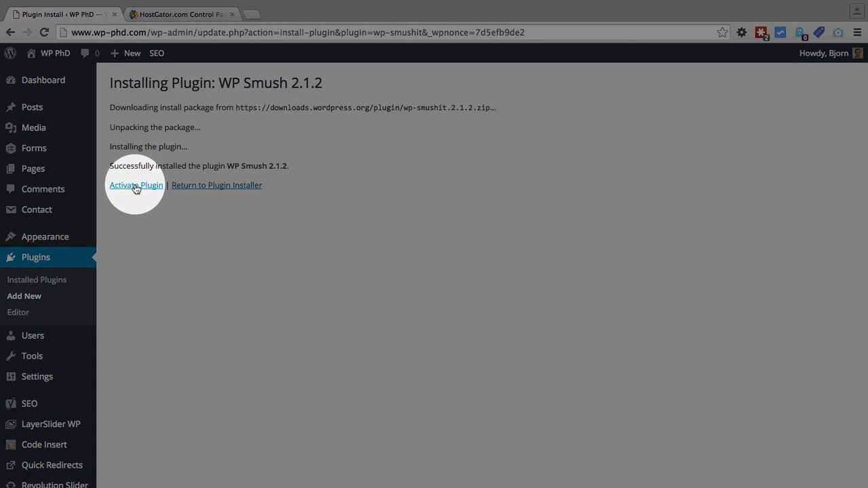
{"action": "left_click", "coordinate": [136, 186]}
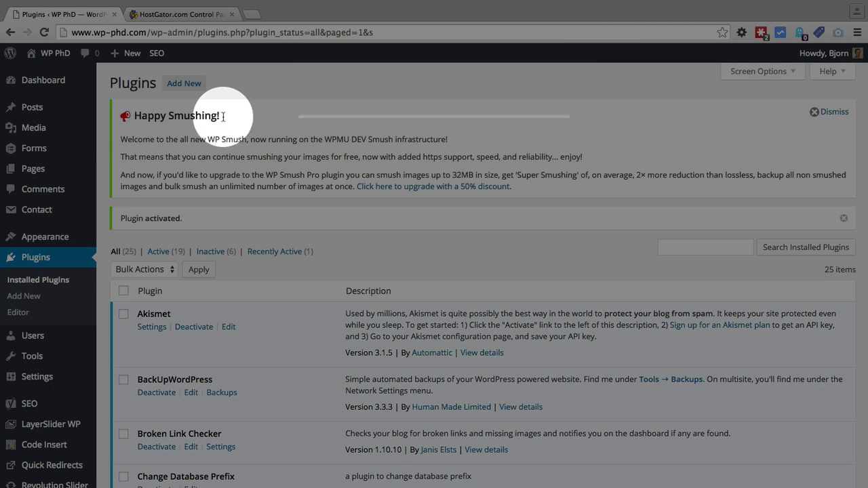
Open Media > WP Smush and scroll to Smush in Bulk, showing 227 unsmushed images.
{"action": "mouse_move", "coordinate": [11, 130]}
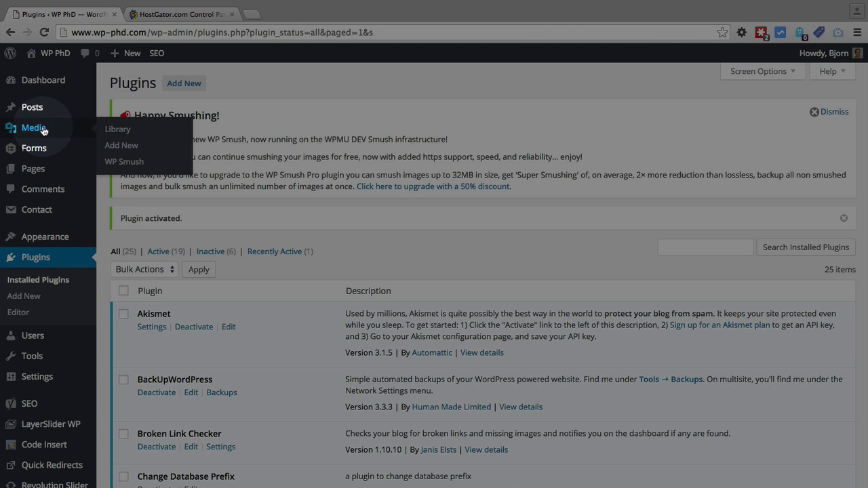
{"action": "left_click", "coordinate": [134, 163]}
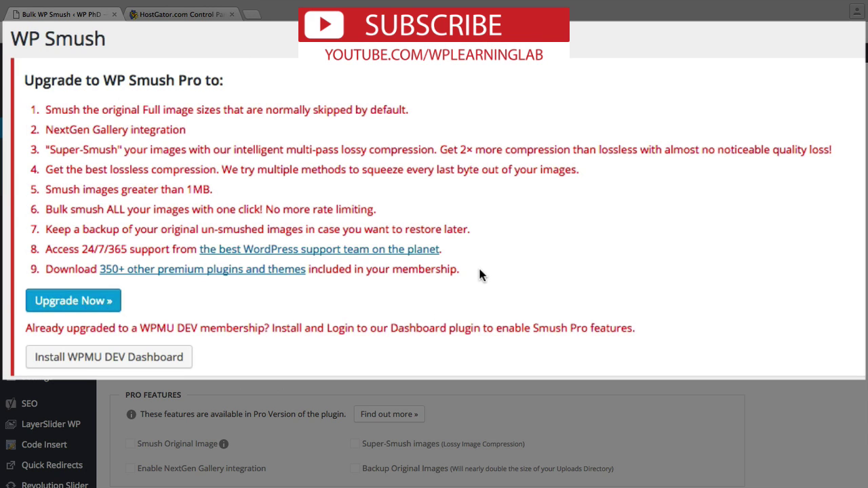
{"action": "scroll", "coordinate": [450, 250], "scroll_direction": "down", "scroll_amount": 1}
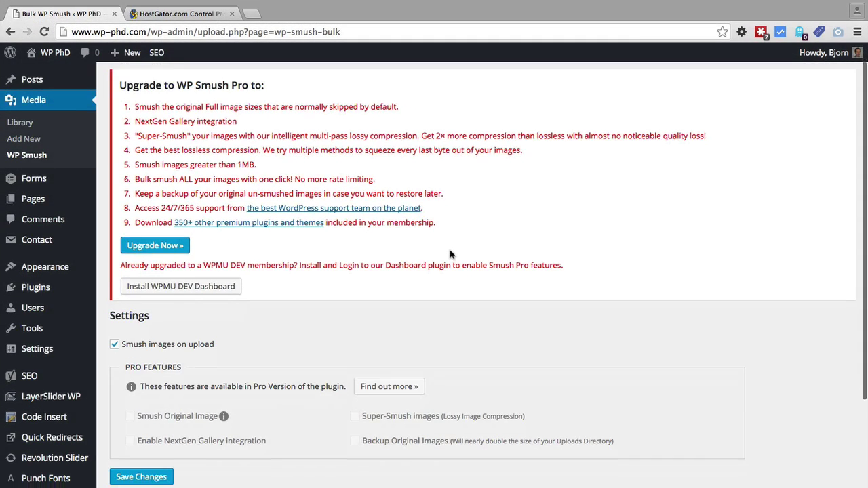
{"action": "scroll", "coordinate": [362, 290], "scroll_direction": "down", "scroll_amount": 2}
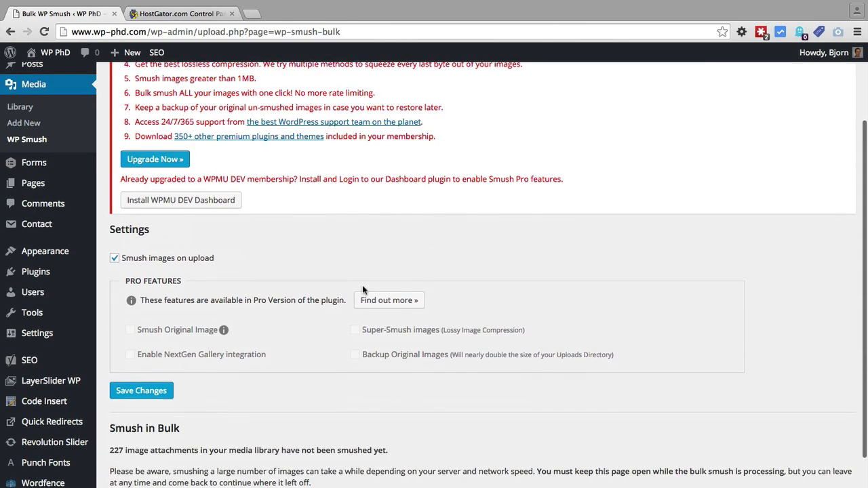
{"action": "scroll", "coordinate": [363, 291], "scroll_direction": "down", "scroll_amount": 3}
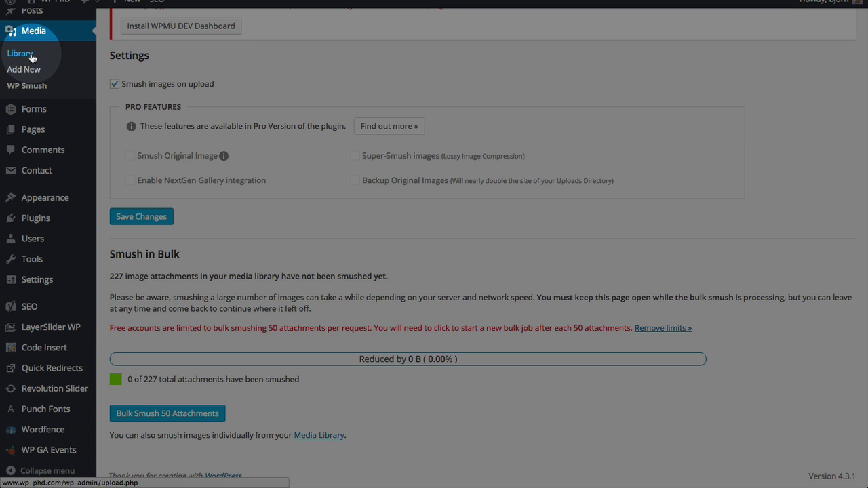
Smush the airplane image 816.jpg from the Media Library, confirming it is Already Optimized.
{"action": "left_click", "coordinate": [31, 58]}
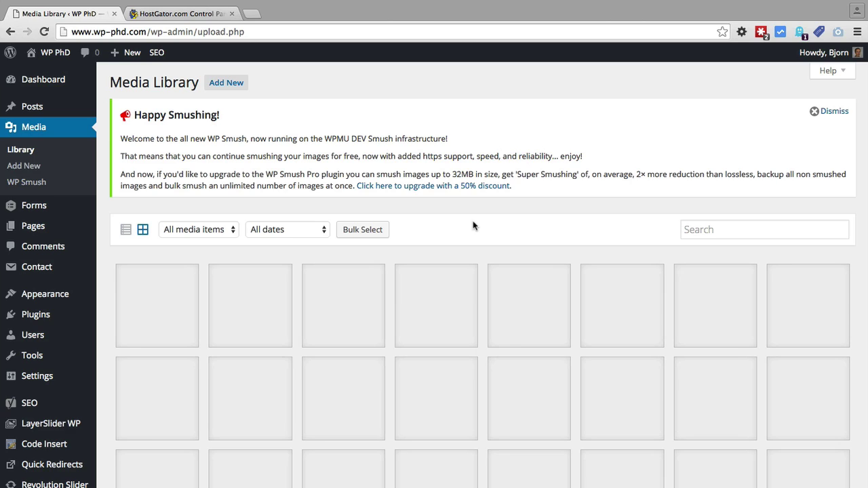
{"action": "scroll", "coordinate": [448, 256], "scroll_direction": "down", "scroll_amount": 3}
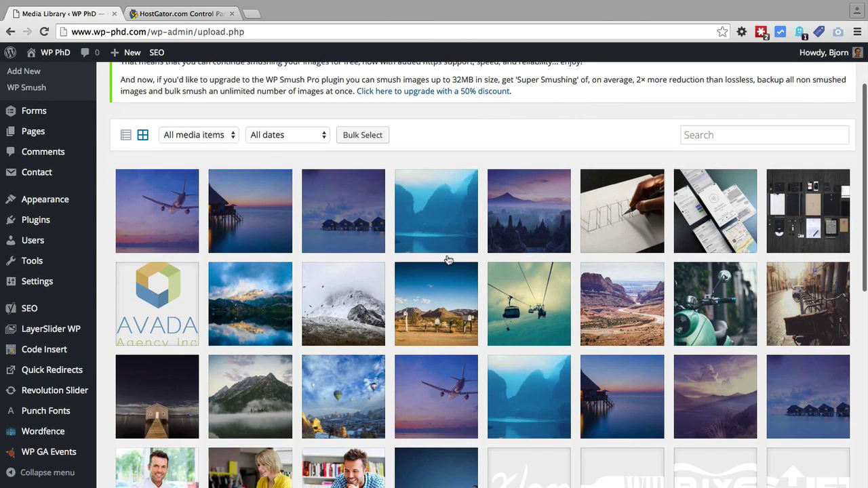
{"action": "left_click", "coordinate": [129, 220]}
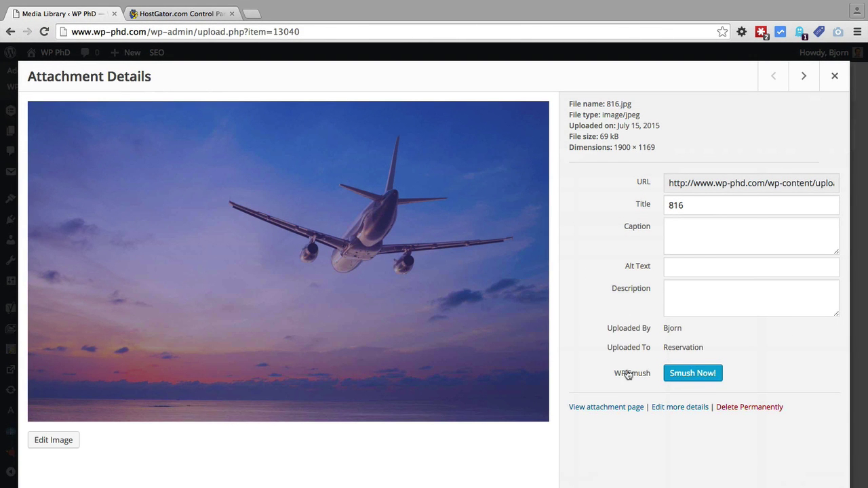
{"action": "left_click", "coordinate": [703, 380]}
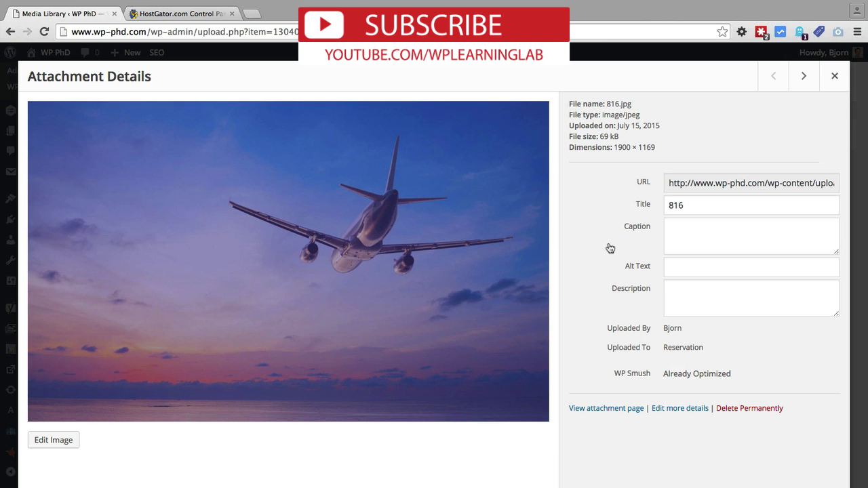
{"action": "left_click", "coordinate": [834, 77]}
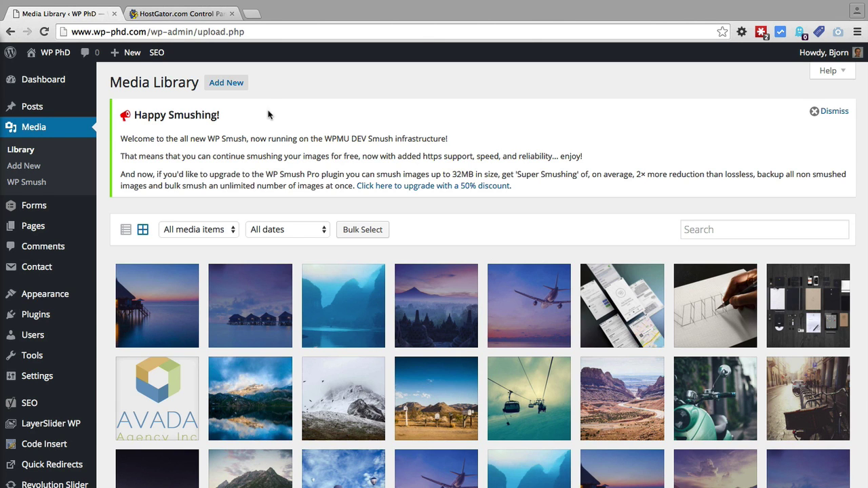
Upload me-versus-the-crocodile.jpg and view its attachment details (41 kB, 498 × 746).
{"action": "left_click", "coordinate": [231, 85]}
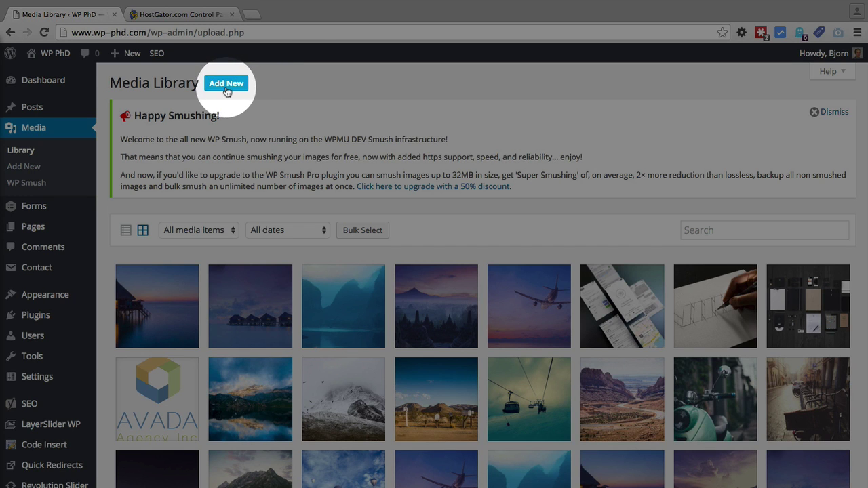
{"action": "left_click", "coordinate": [230, 85]}
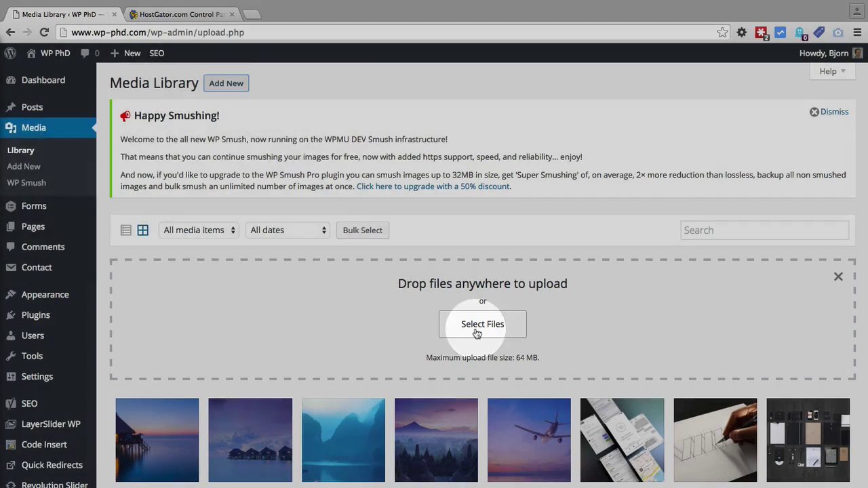
{"action": "left_click", "coordinate": [477, 332]}
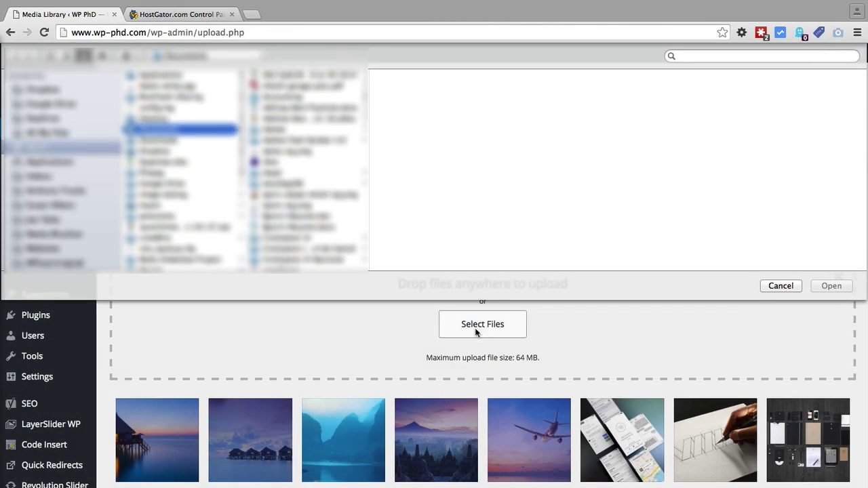
{"action": "scroll", "coordinate": [323, 205], "scroll_direction": "down", "scroll_amount": 5}
{"action": "scroll", "coordinate": [323, 206], "scroll_direction": "down", "scroll_amount": 3}
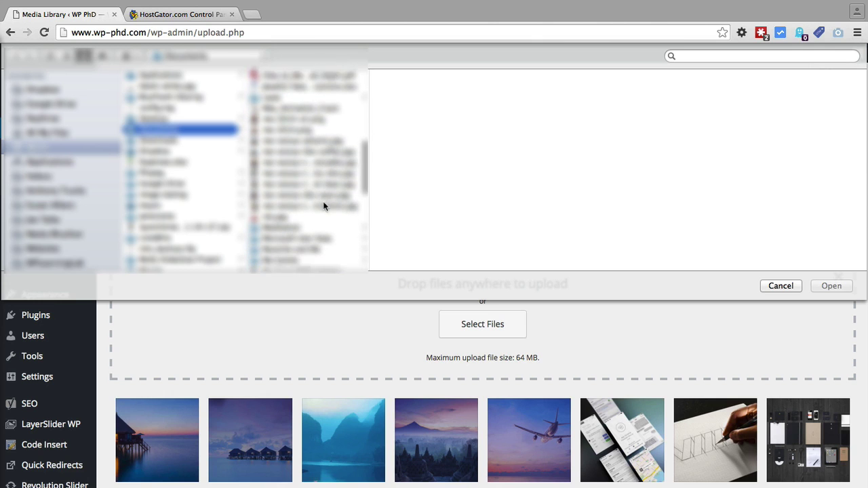
{"action": "left_click", "coordinate": [331, 155]}
{"action": "left_click", "coordinate": [833, 286]}
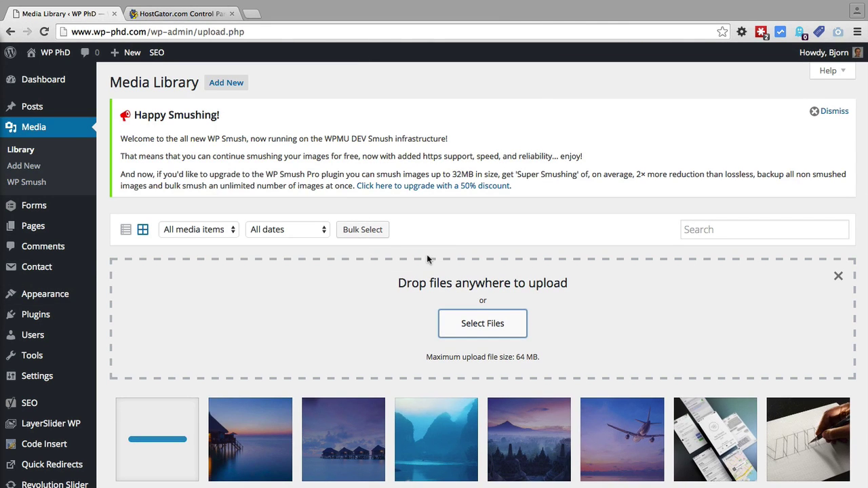
{"action": "scroll", "coordinate": [306, 275], "scroll_direction": "down", "scroll_amount": 2}
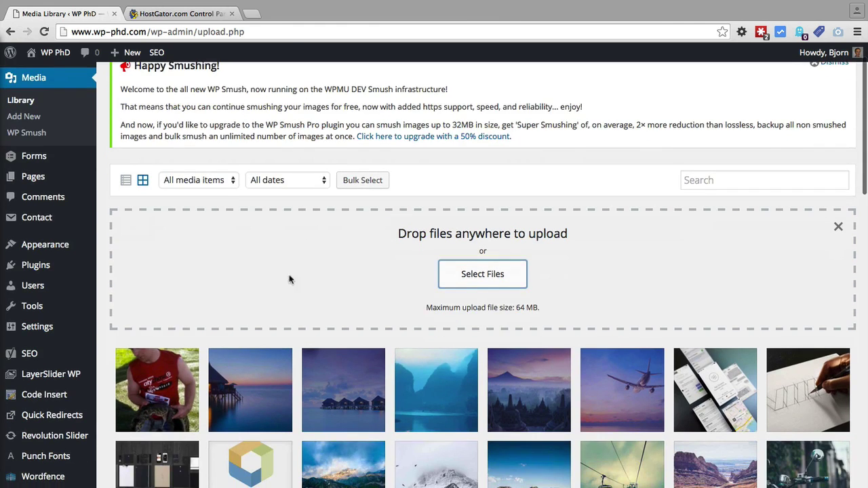
{"action": "left_click", "coordinate": [125, 388]}
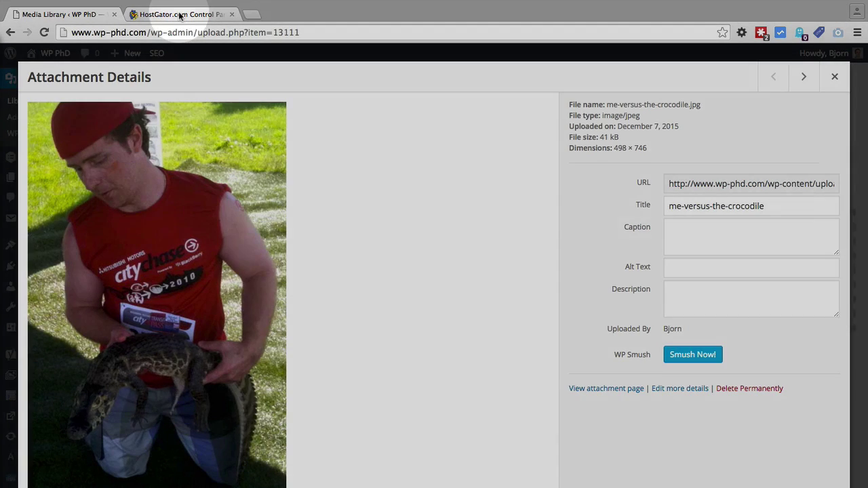
Switch to the HostGator cPanel and launch its File Manager.
{"action": "left_click", "coordinate": [180, 15]}
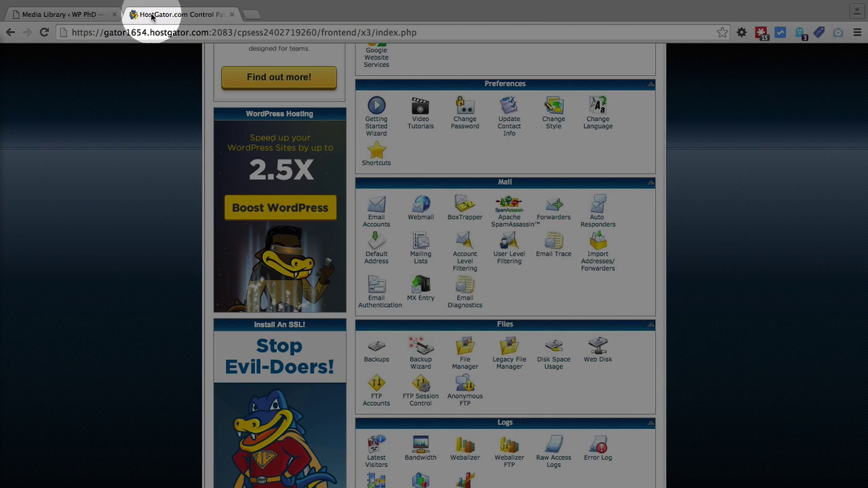
{"action": "scroll", "coordinate": [349, 127], "scroll_direction": "up", "scroll_amount": 5}
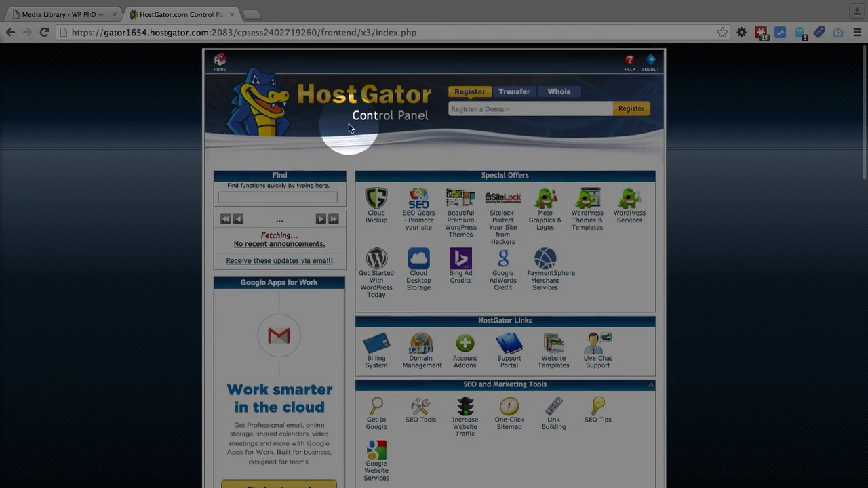
{"action": "scroll", "coordinate": [348, 123], "scroll_direction": "down", "scroll_amount": 7}
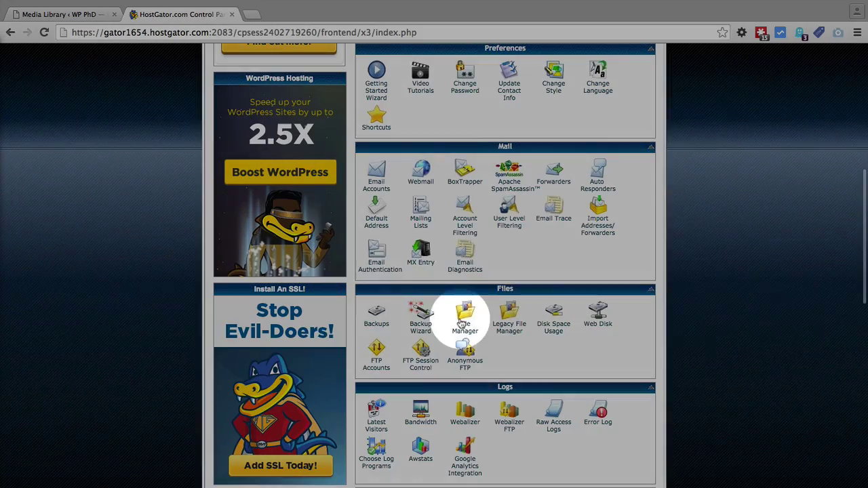
{"action": "left_click", "coordinate": [465, 312]}
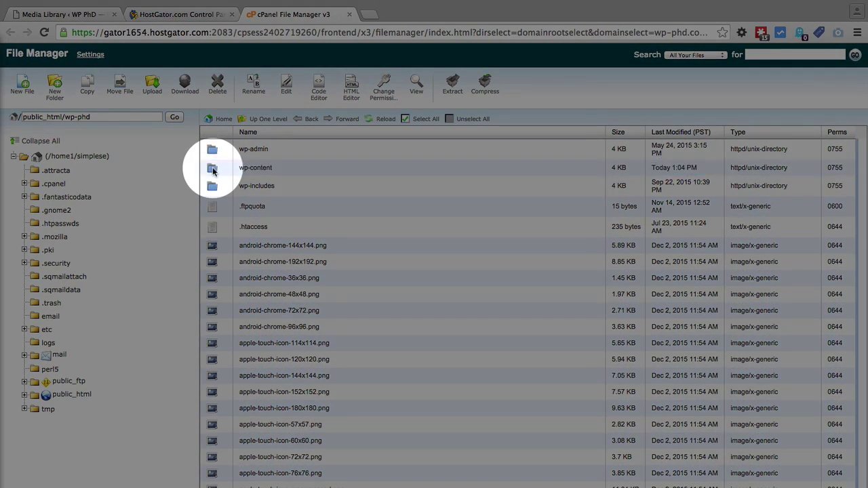
Browse to wp-content/uploads/2015/12 and select the original me-versus-the-crocodile.jpg (40.9 KB).
{"action": "left_click", "coordinate": [212, 169]}
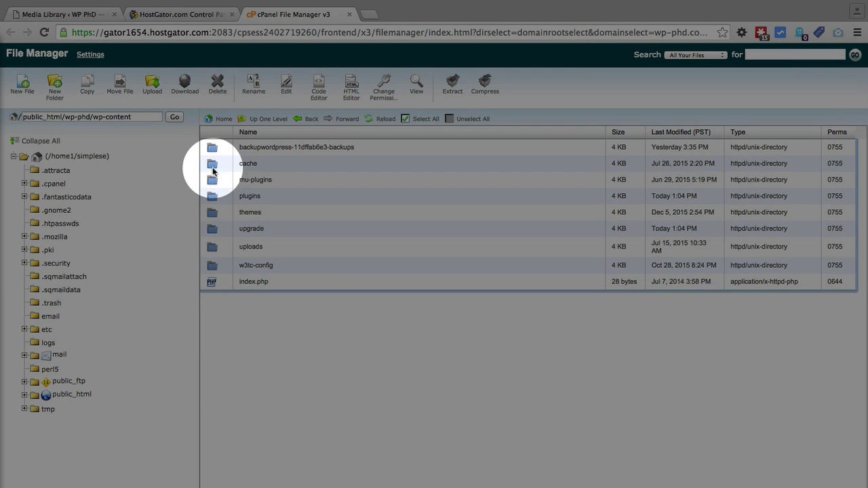
{"action": "left_click", "coordinate": [213, 248]}
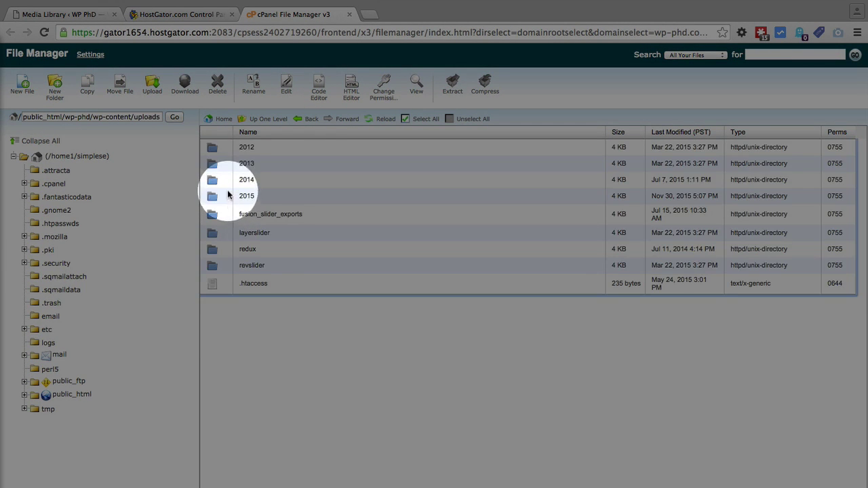
{"action": "left_click", "coordinate": [213, 197]}
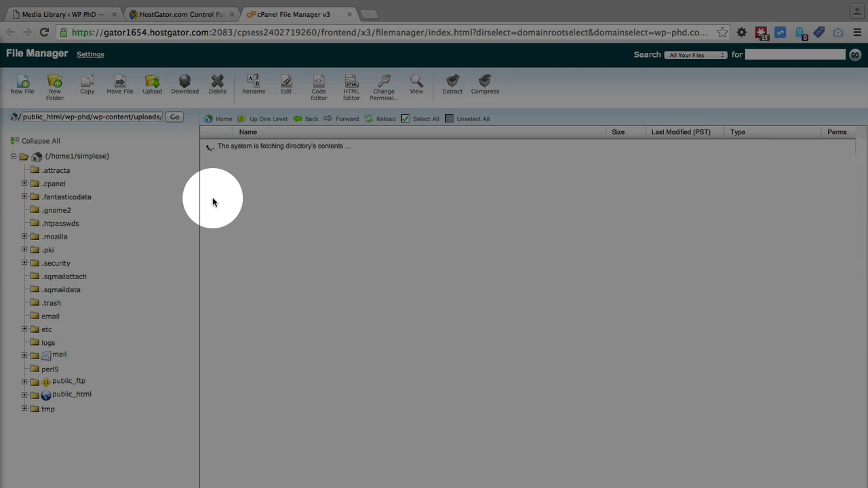
{"action": "left_click", "coordinate": [213, 342]}
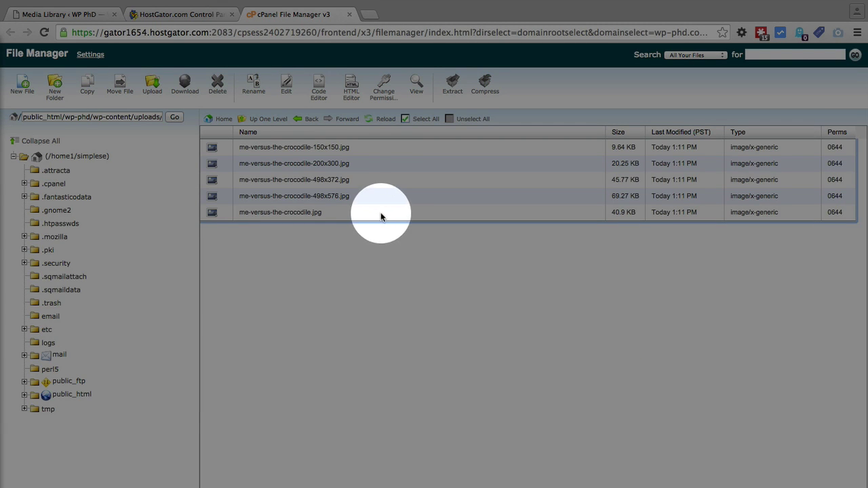
{"action": "left_click", "coordinate": [351, 212]}
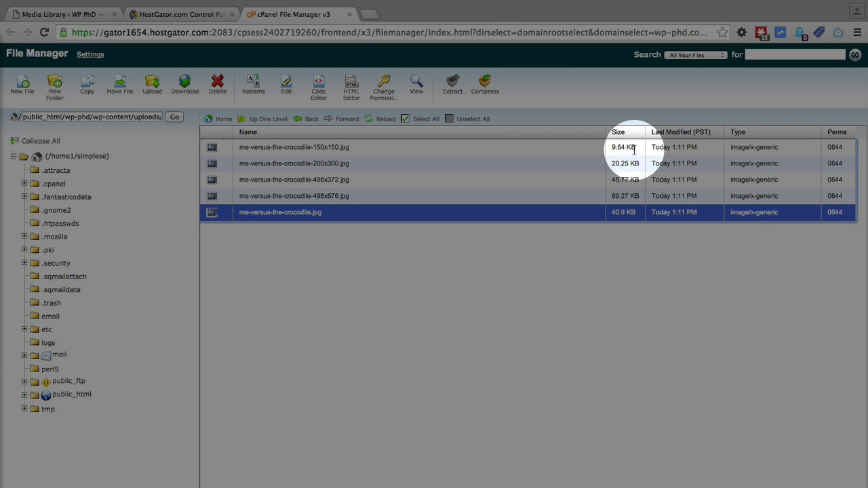
Smush the crocodile photo and expand its stats: 9.46 KB (5.1%) saved across 5 sizes.
{"action": "left_click", "coordinate": [49, 21]}
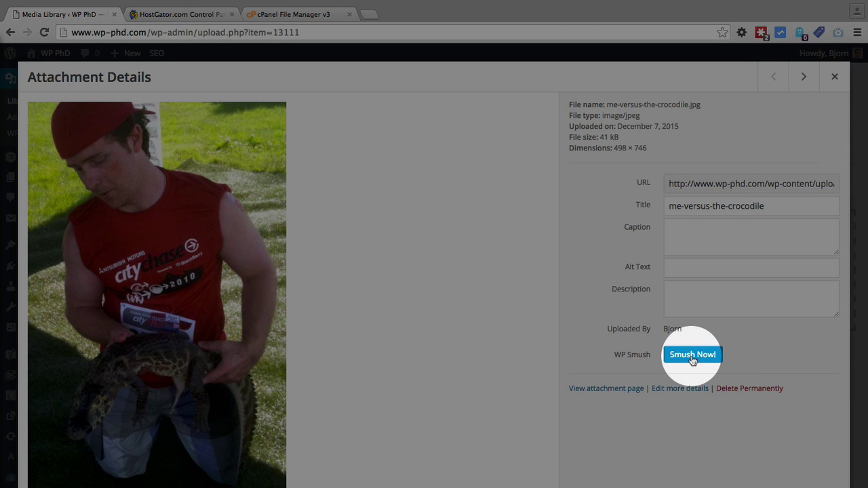
{"action": "left_click", "coordinate": [693, 358]}
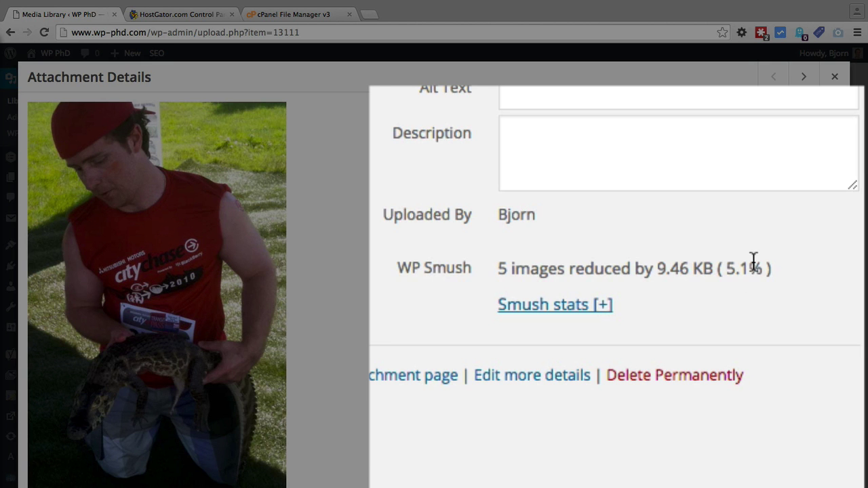
{"action": "left_click", "coordinate": [552, 309]}
{"action": "scroll", "coordinate": [678, 292], "scroll_direction": "down", "scroll_amount": 5}
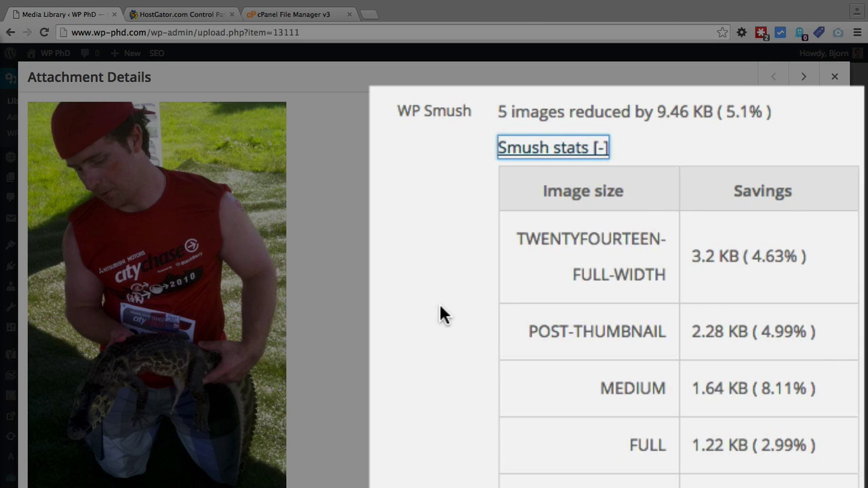